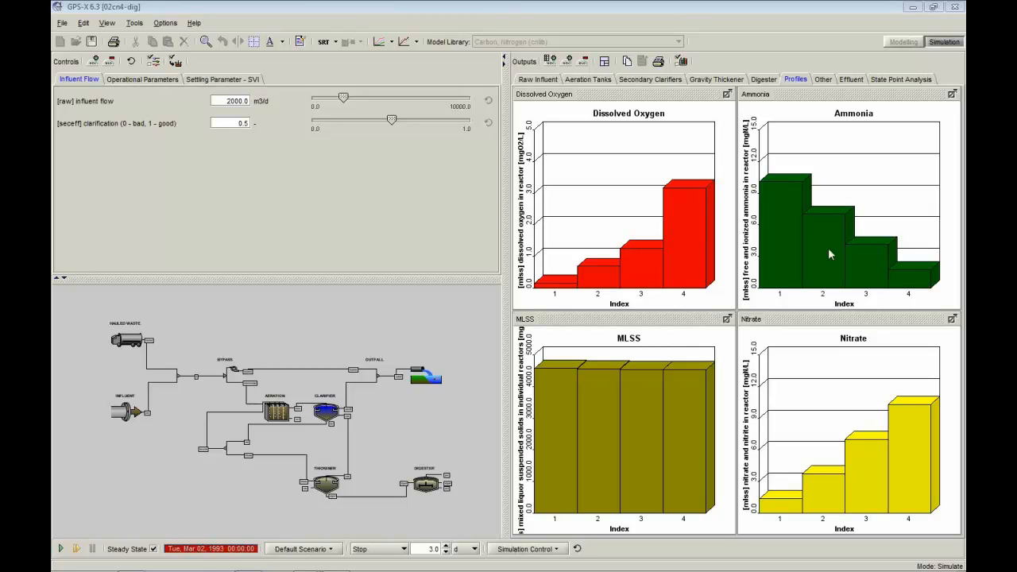
Open the Conventional Activated Sludge with Solids Line sample layout in modelling mode and switch it to simulation mode
left_click(904, 41)
left_click(61, 23)
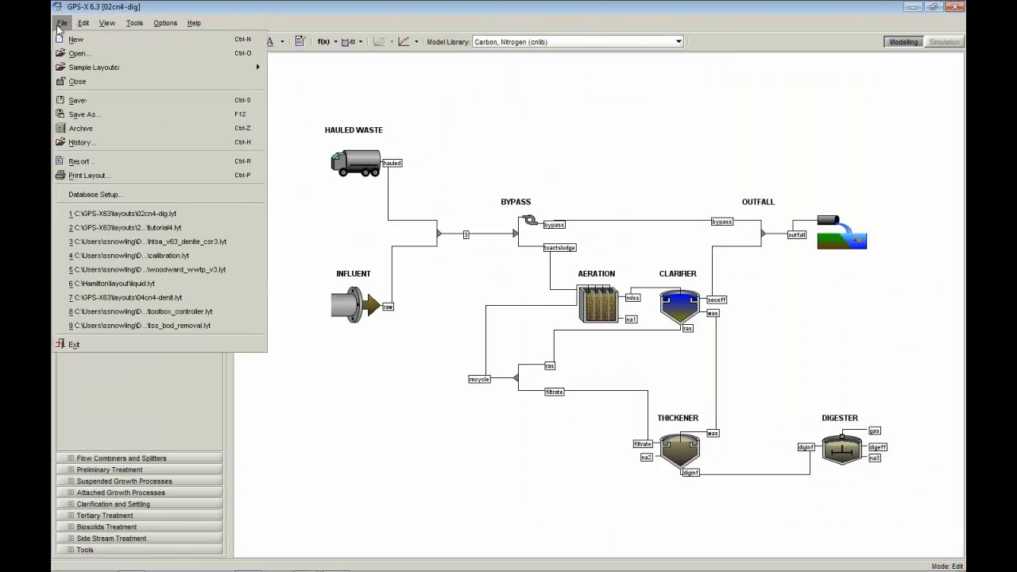
mouse_move(90, 68)
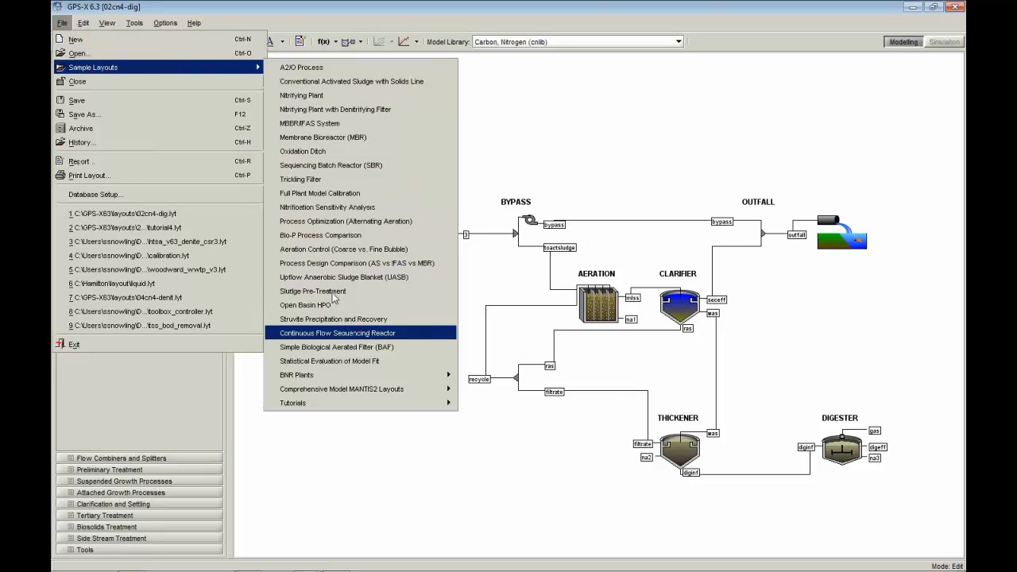
mouse_move(343, 84)
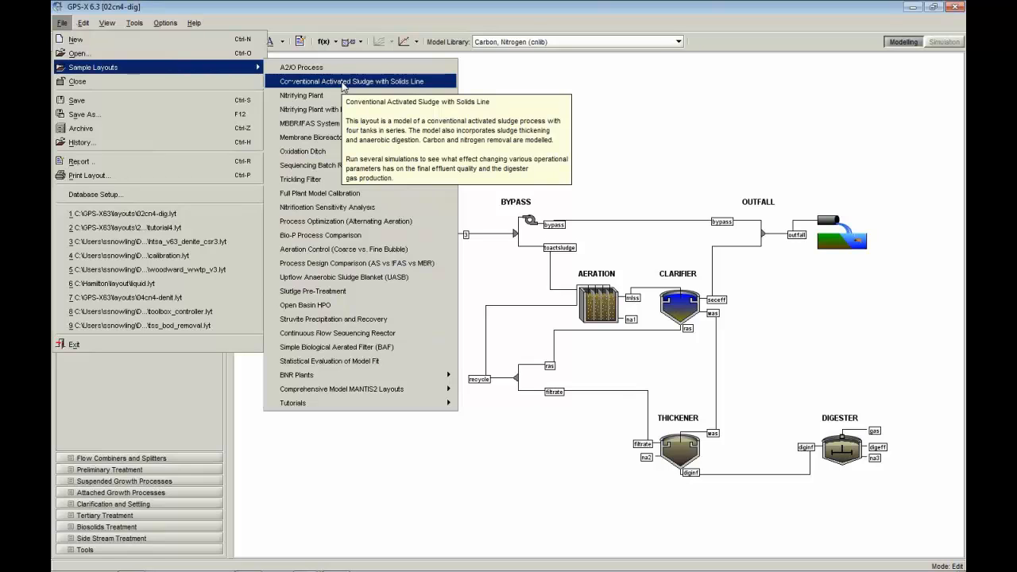
left_click(343, 82)
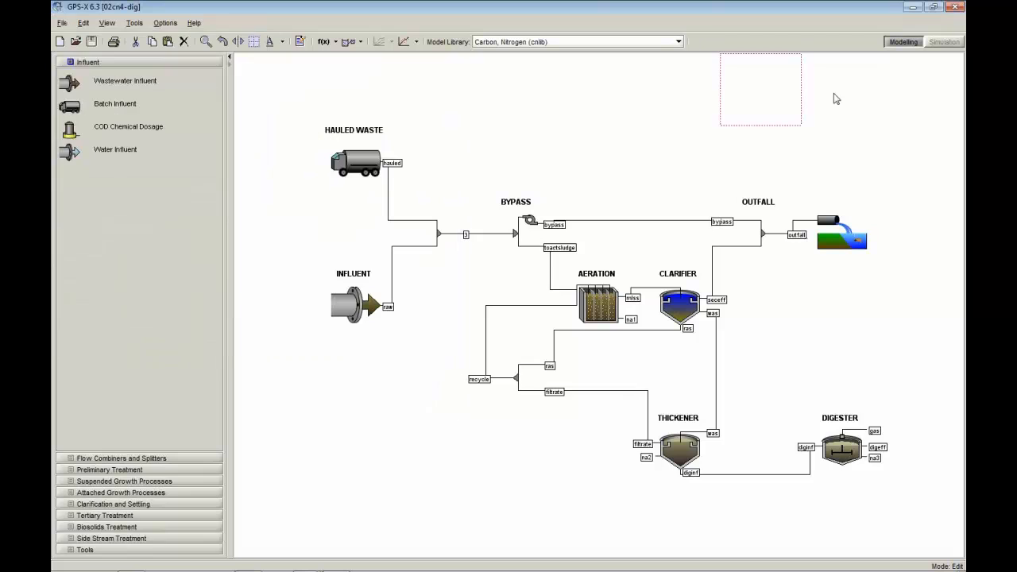
left_click(941, 42)
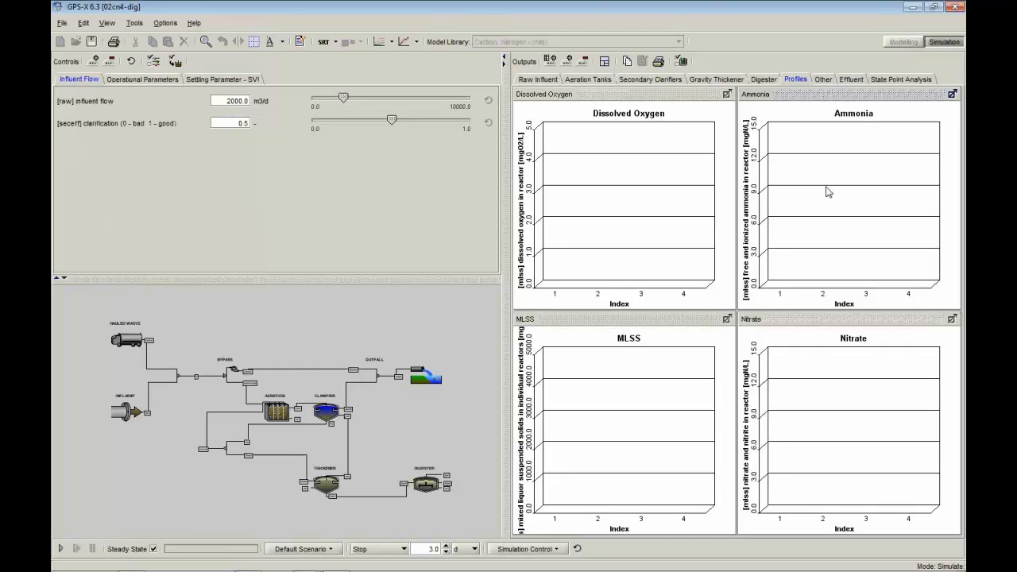
Check which scenarios are available for the layout
left_click(333, 549)
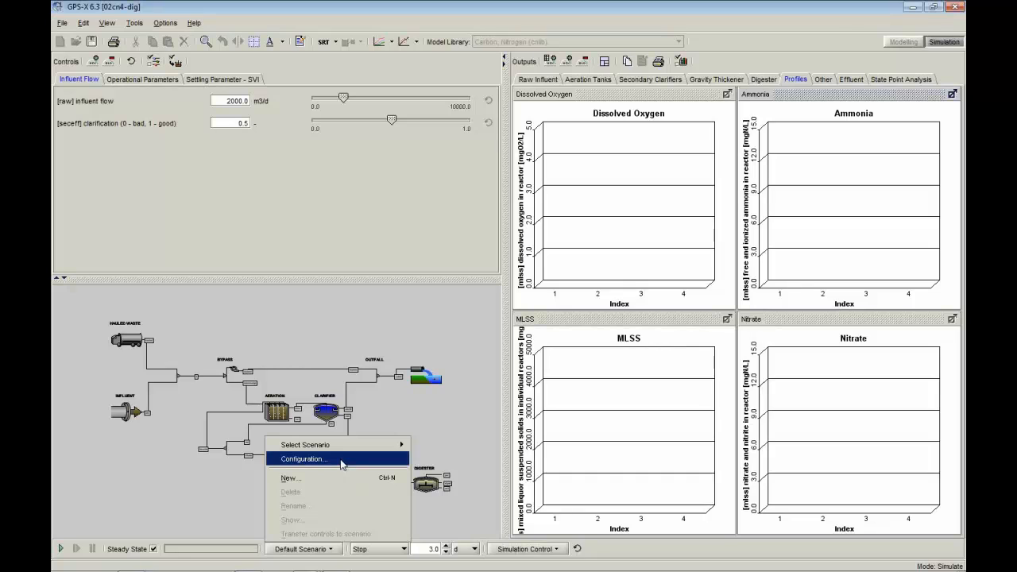
mouse_move(337, 450)
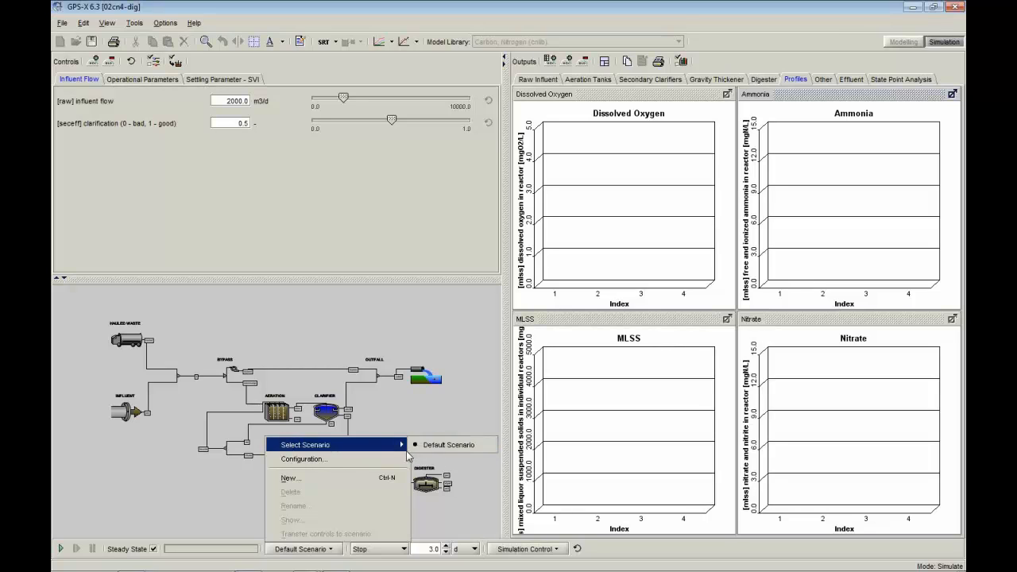
left_click(234, 487)
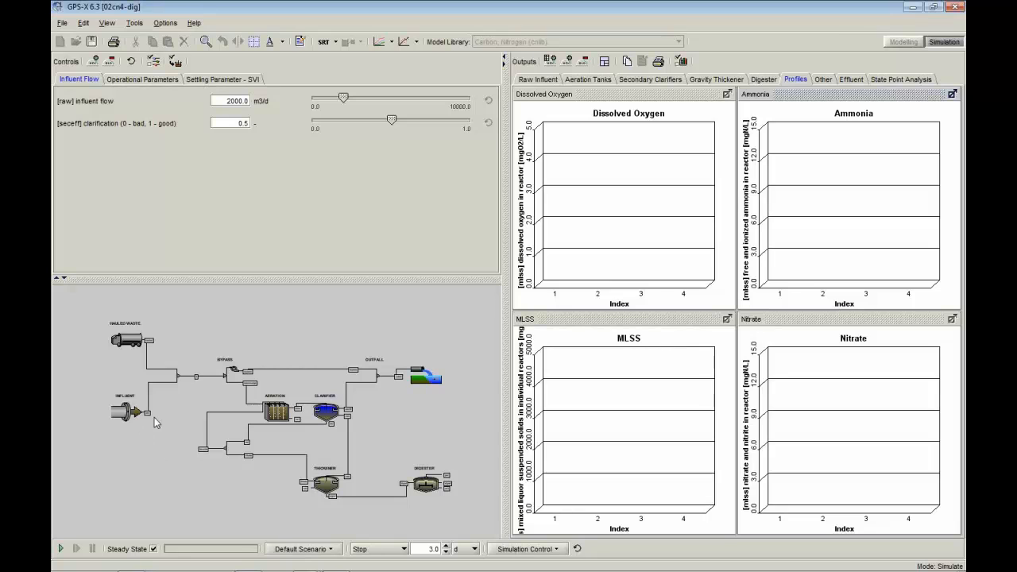
View the aeration tank's operational input parameters under the default scenario and close them without changes
right_click(280, 413)
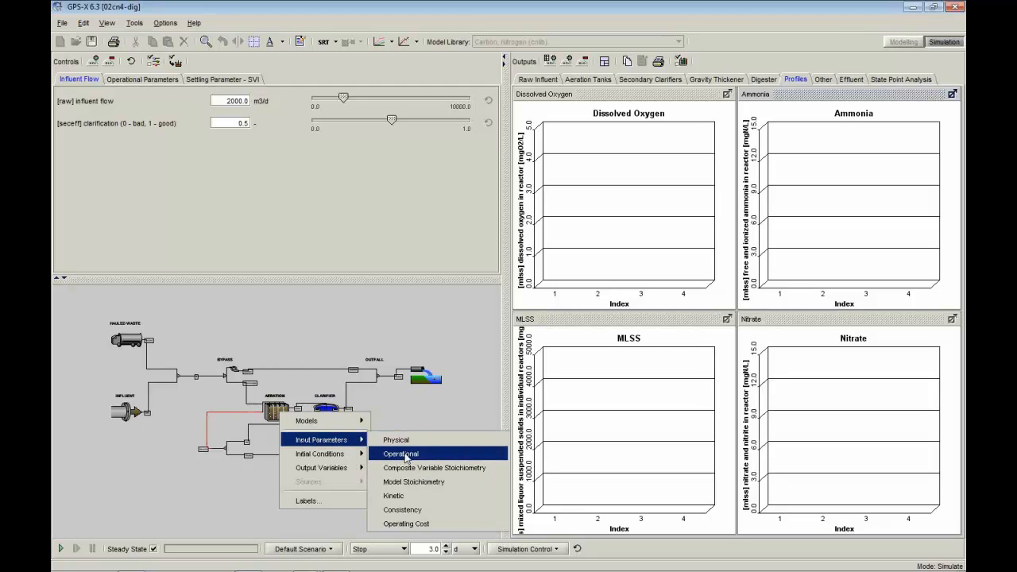
left_click(405, 454)
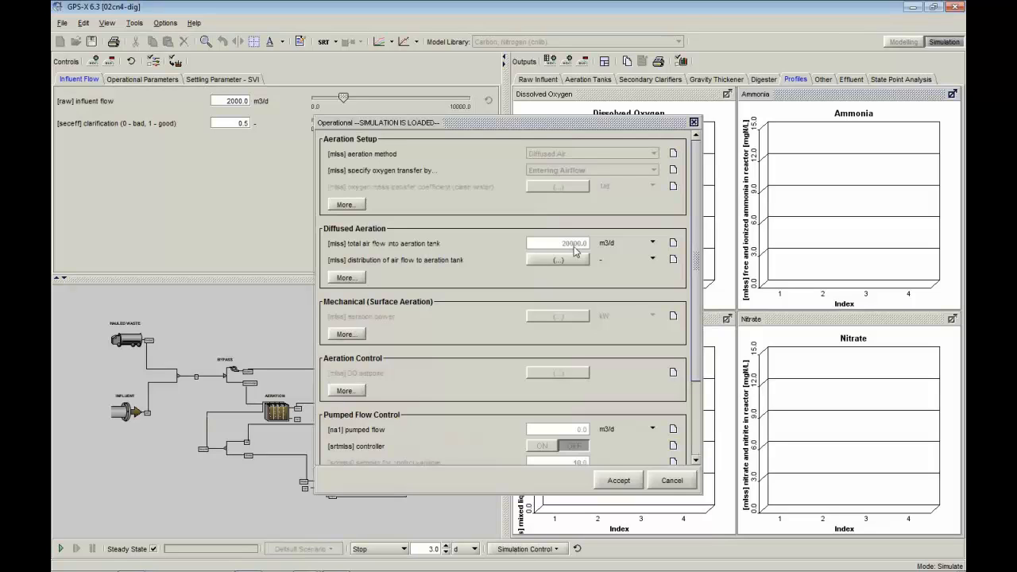
left_click(672, 479)
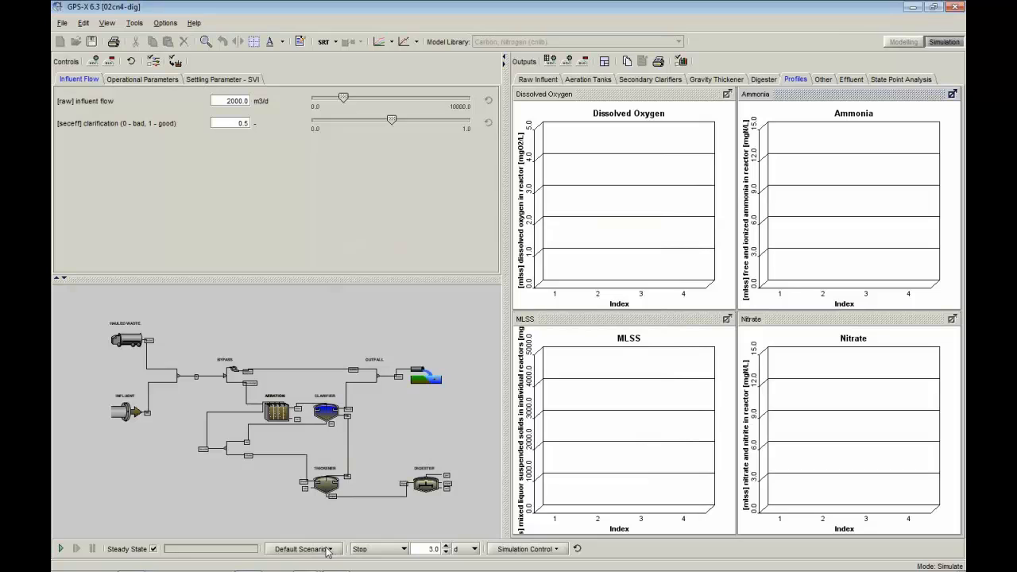
Create a scenario named "Summer temperature" derived from the Default Scenario and check the scenario selection
left_click(329, 549)
left_click(324, 478)
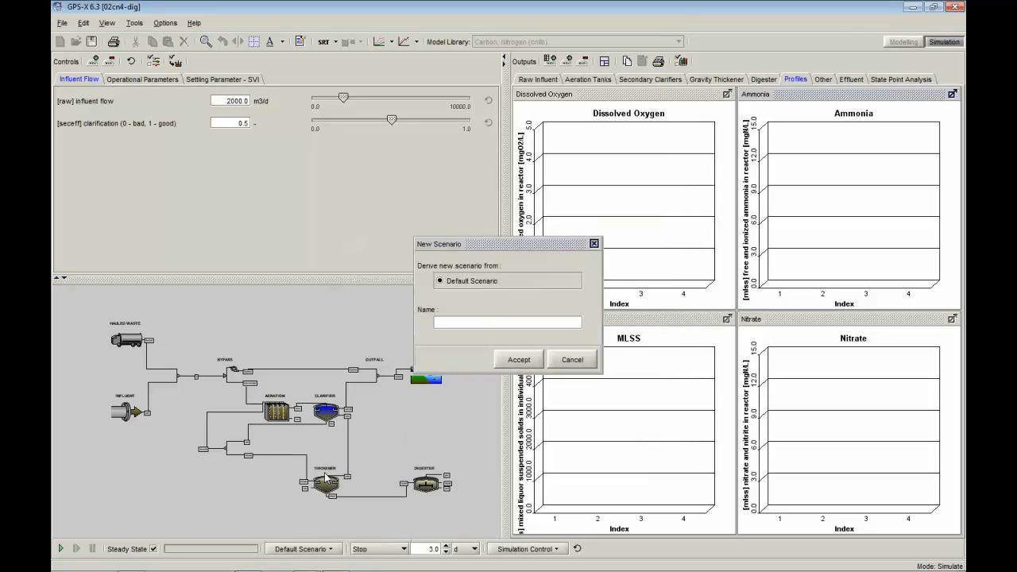
type("Summer temperature")
left_click(518, 359)
left_click(335, 551)
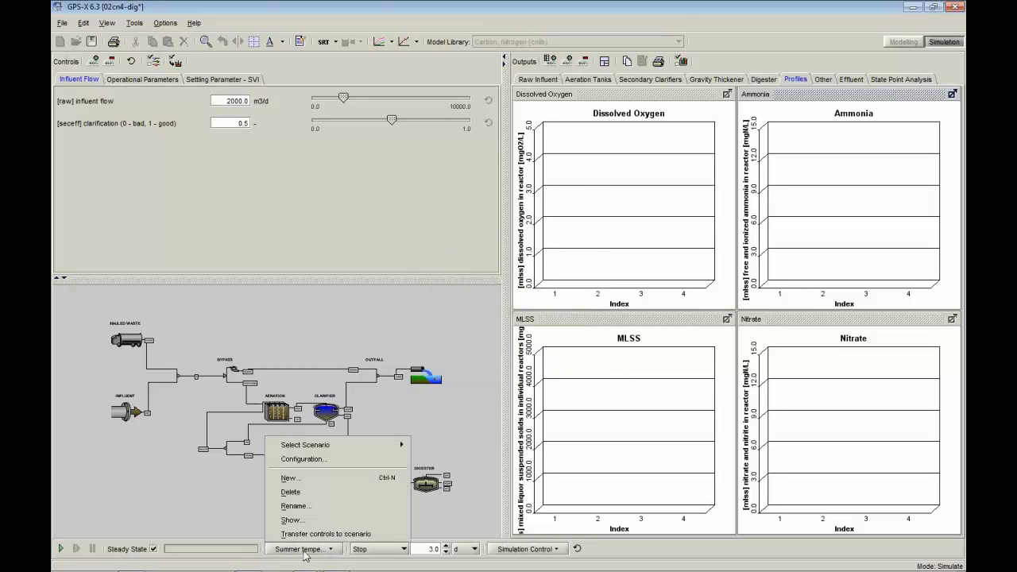
mouse_move(333, 448)
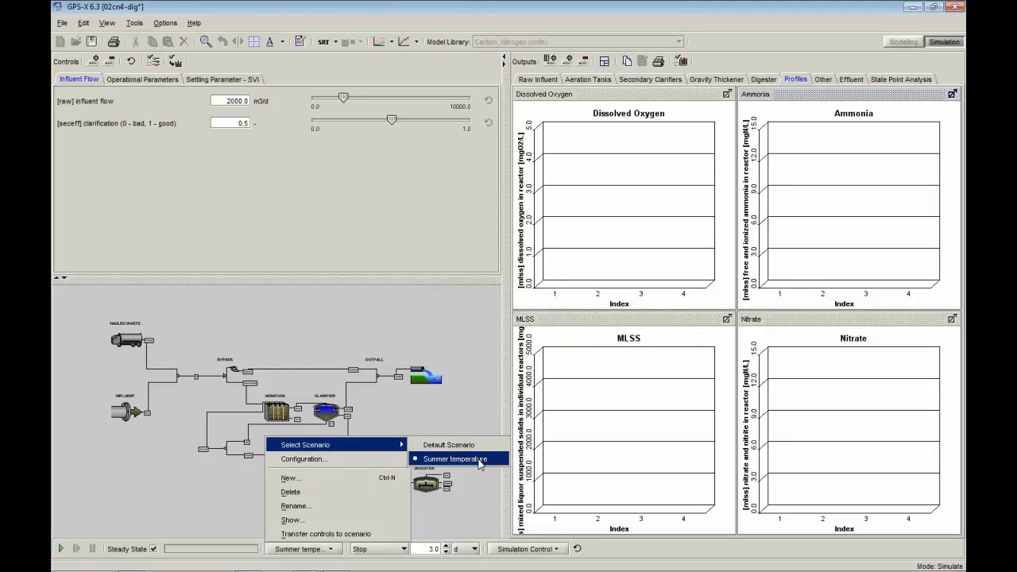
left_click(473, 497)
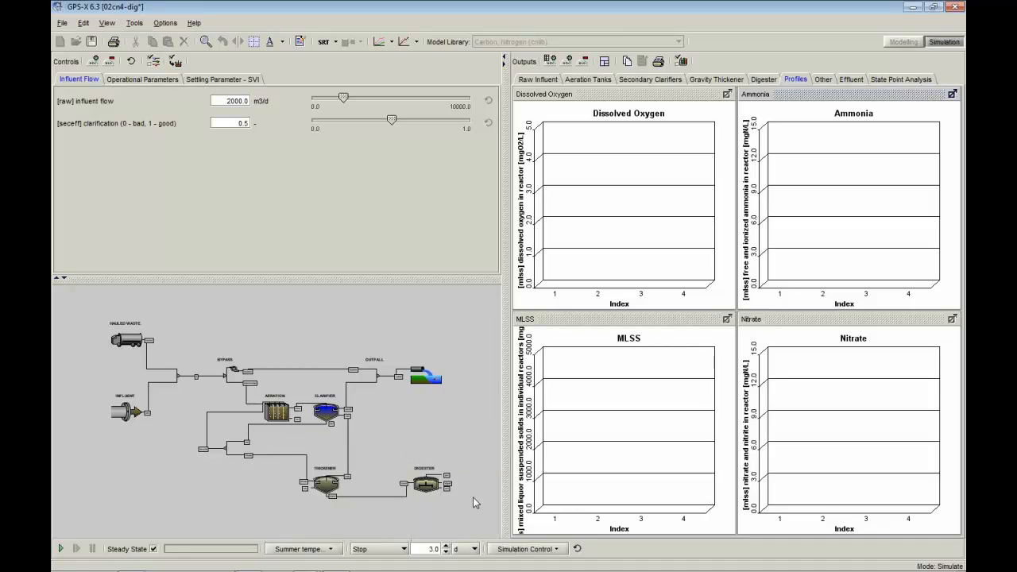
In the aeration tank's operational parameters, specify oxygen transfer by Using a DO Controller
right_click(282, 408)
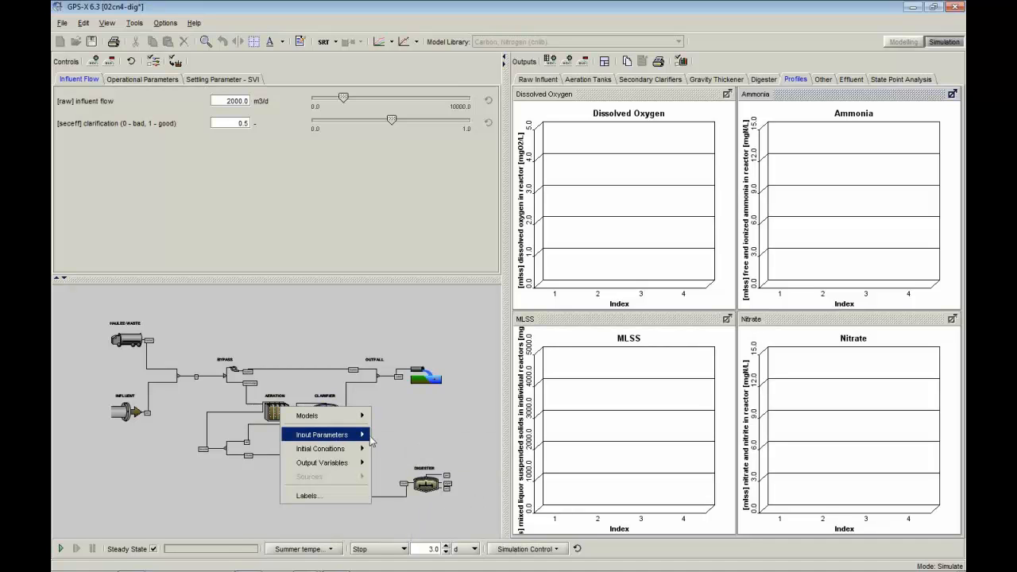
mouse_move(350, 432)
left_click(447, 452)
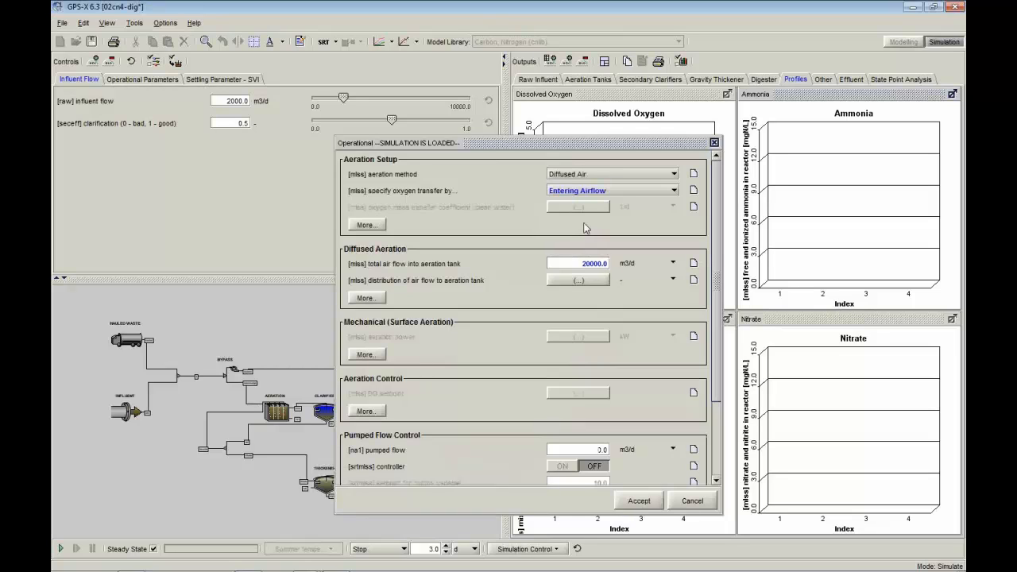
left_click(664, 191)
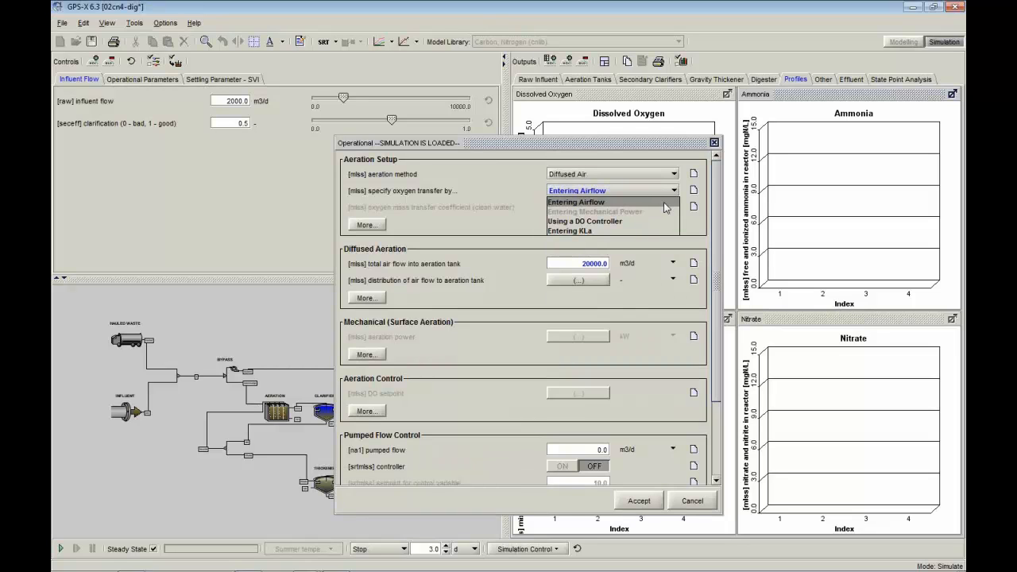
left_click(664, 221)
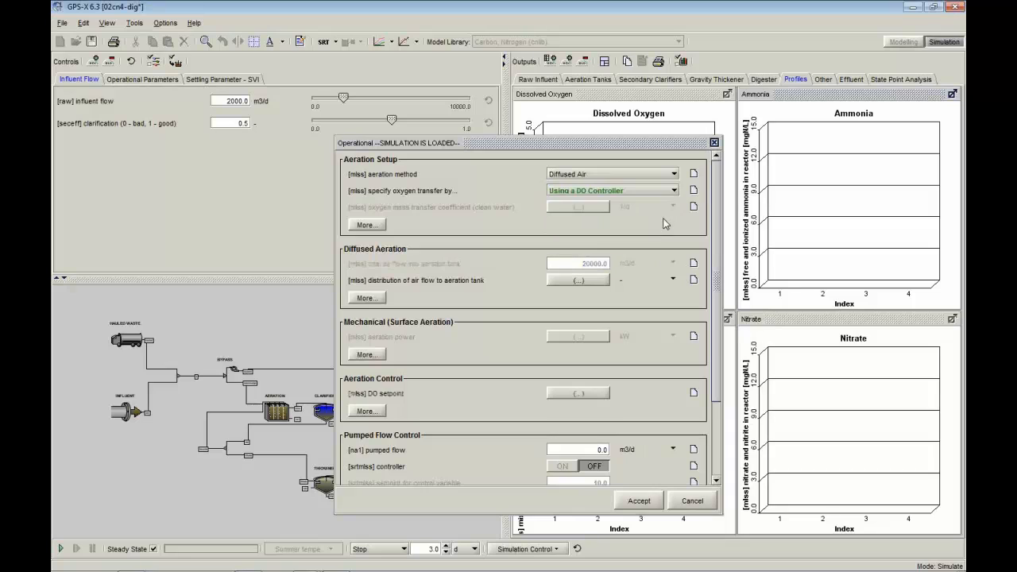
Set the DO setpoints of the first and second aeration reactors to 0.0 and accept the operational settings
left_click(597, 394)
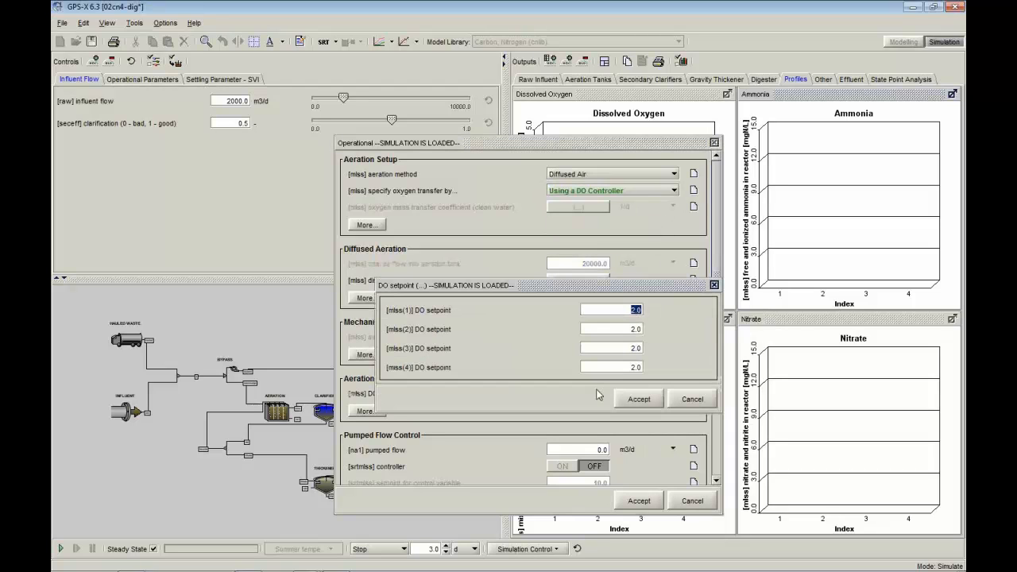
type("0")
left_click(639, 329)
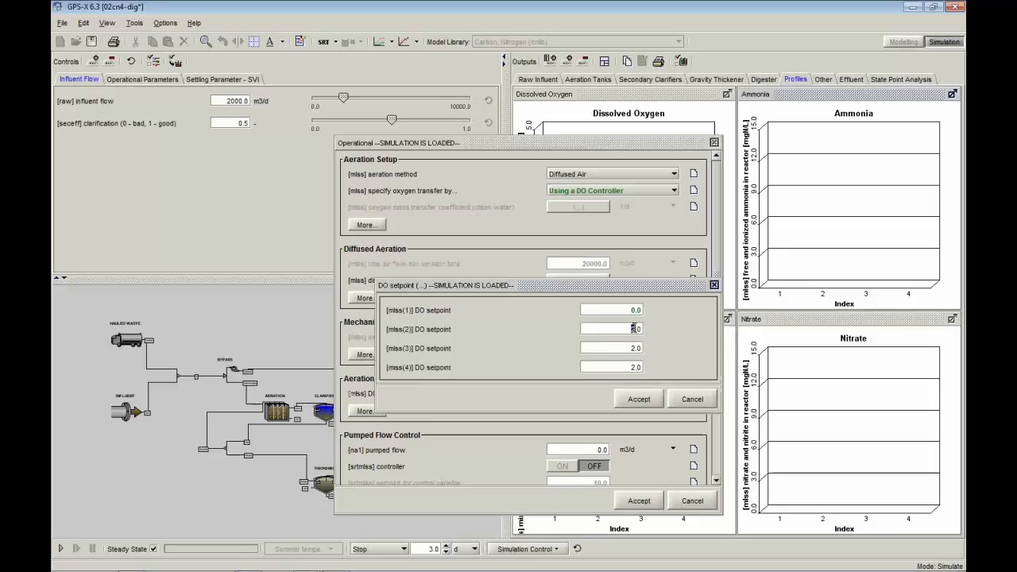
left_click(641, 396)
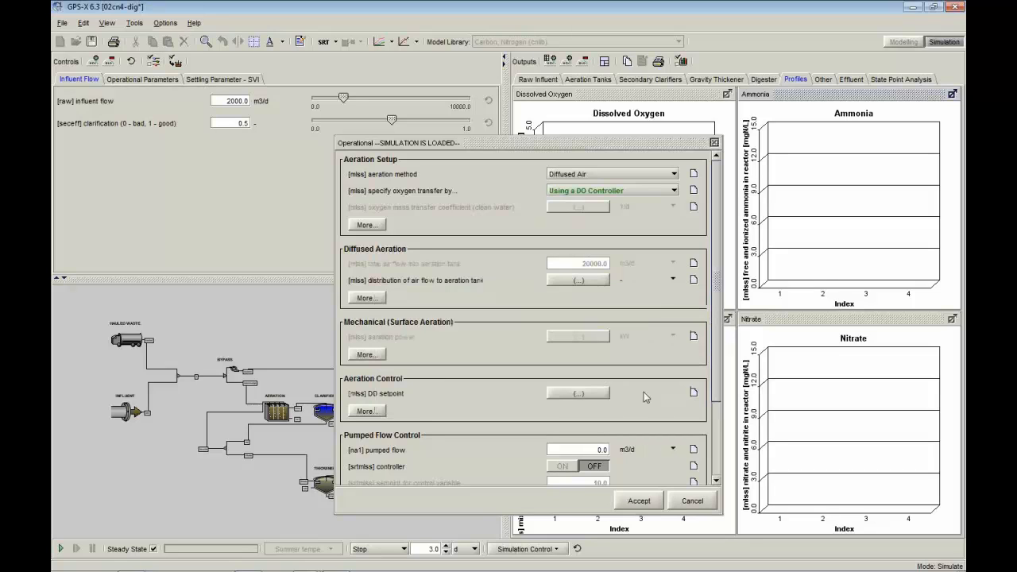
left_click(639, 501)
Set the raw influent flow to 1800 m3/d in the influent's flow data
right_click(114, 412)
mouse_move(159, 458)
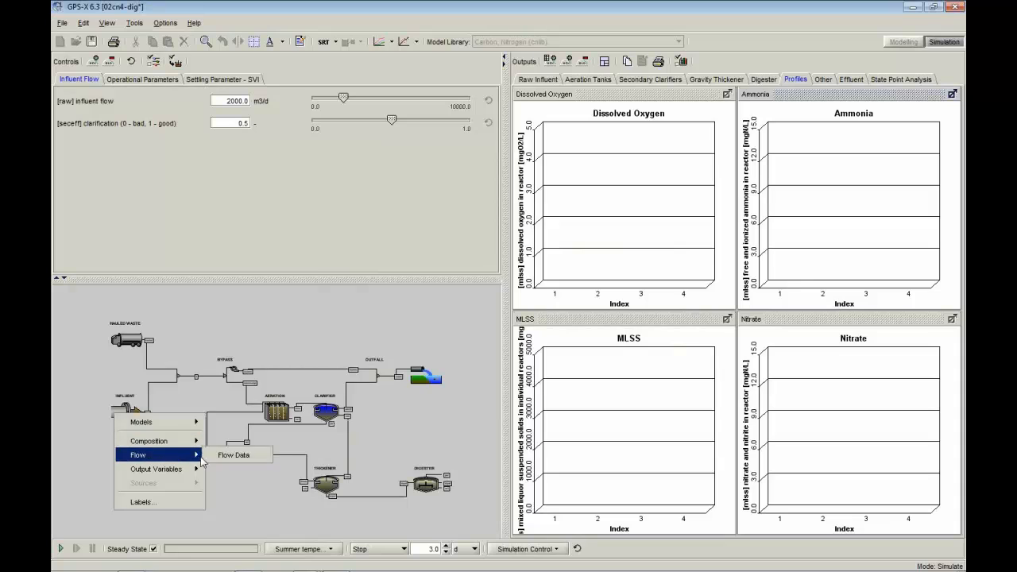
left_click(231, 458)
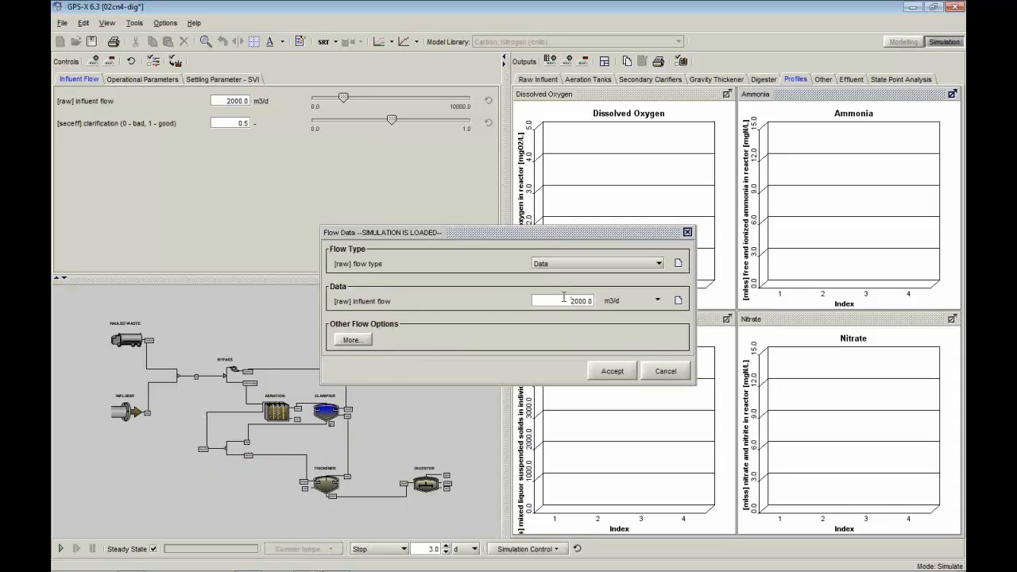
left_click_drag(564, 298, 592, 301)
type("1800")
left_click(631, 371)
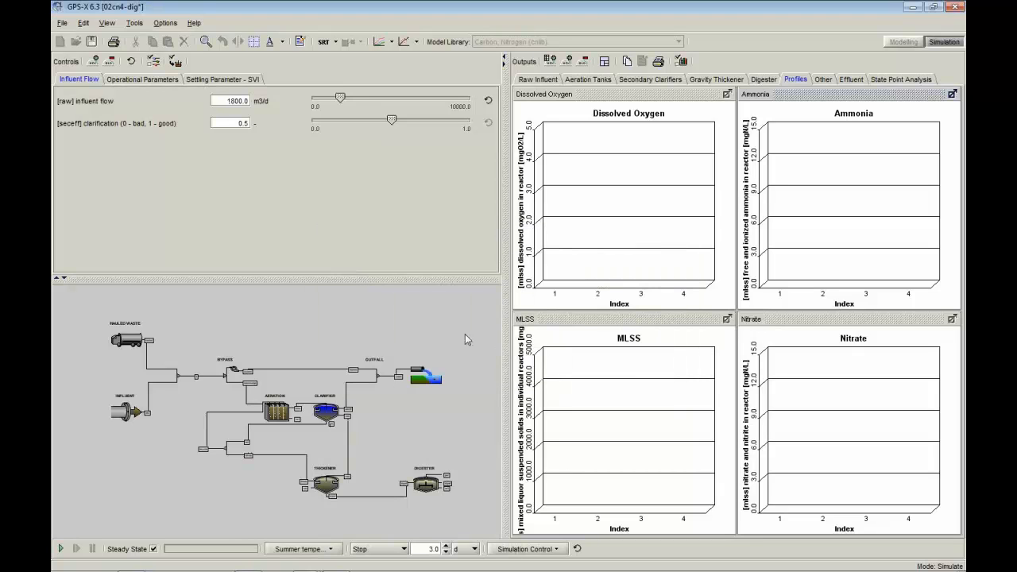
Set the layout-wide liquid temperature to 23.0 C in the system's physical input parameters
right_click(420, 316)
mouse_move(469, 322)
mouse_move(570, 324)
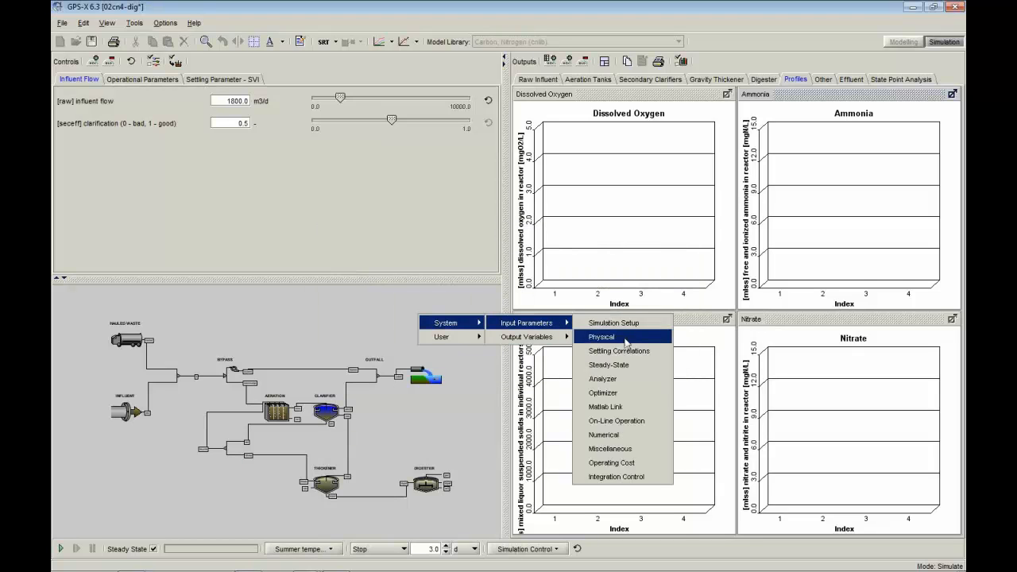
left_click(601, 336)
left_click_drag(613, 184, 583, 188)
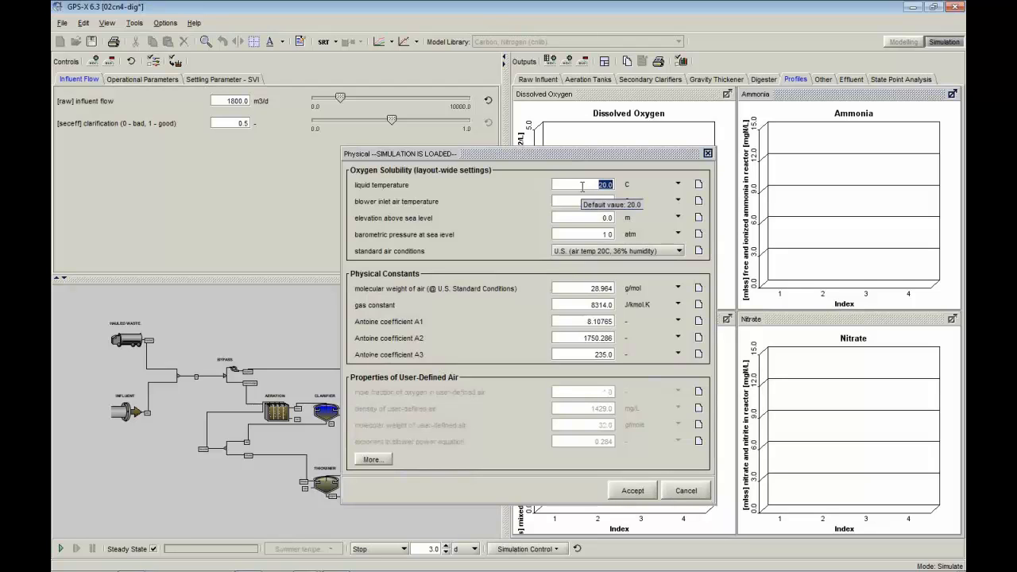
type("23.0")
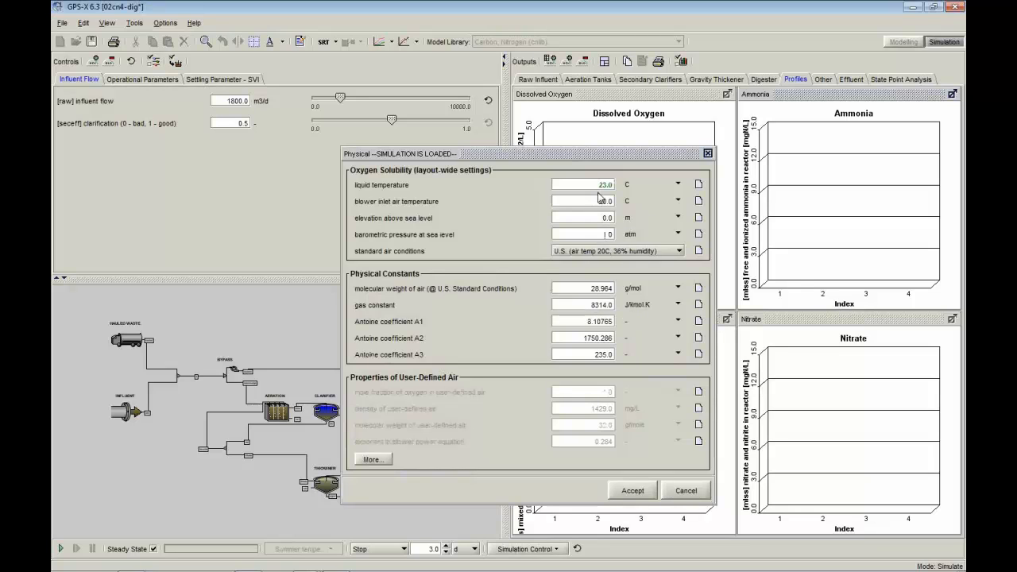
left_click(632, 490)
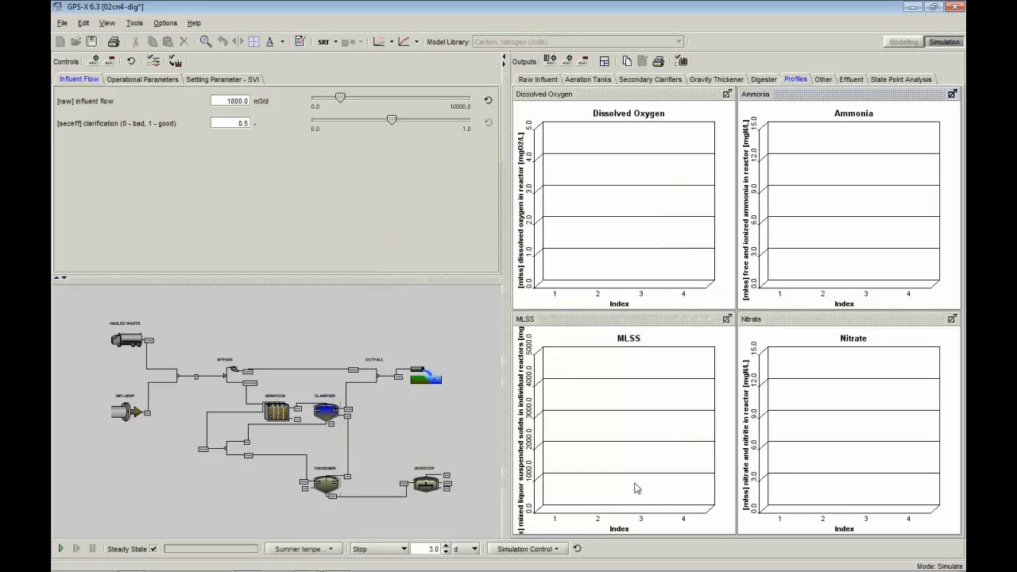
Review the list of parameter changes stored in the Summer temperature scenario
left_click(316, 548)
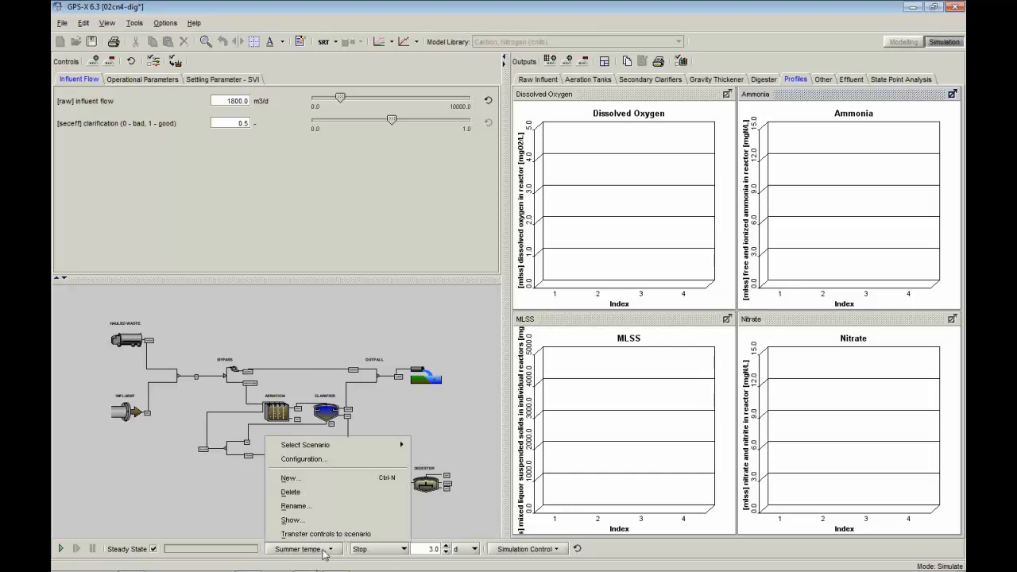
mouse_move(393, 445)
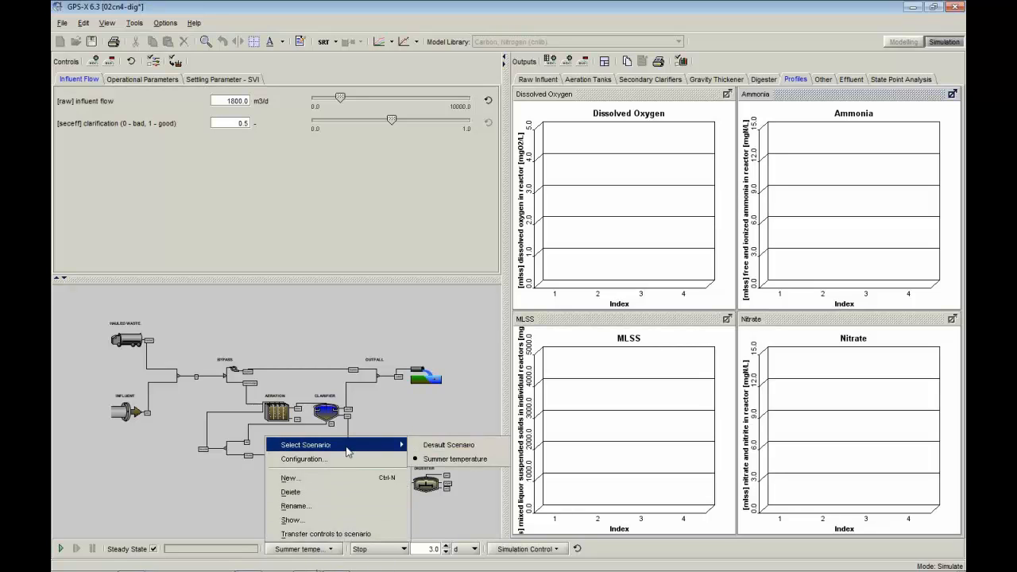
left_click(301, 520)
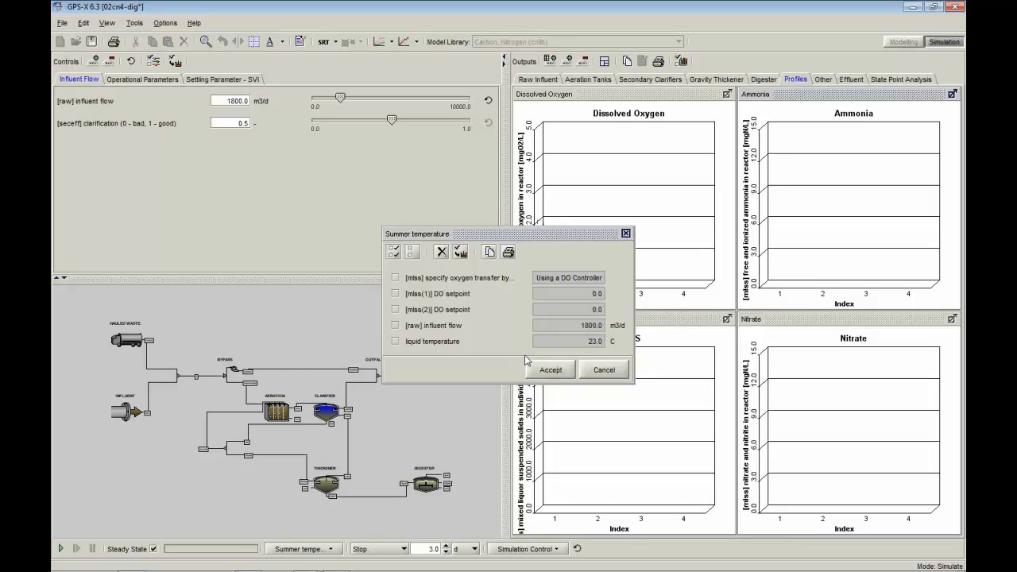
left_click(556, 368)
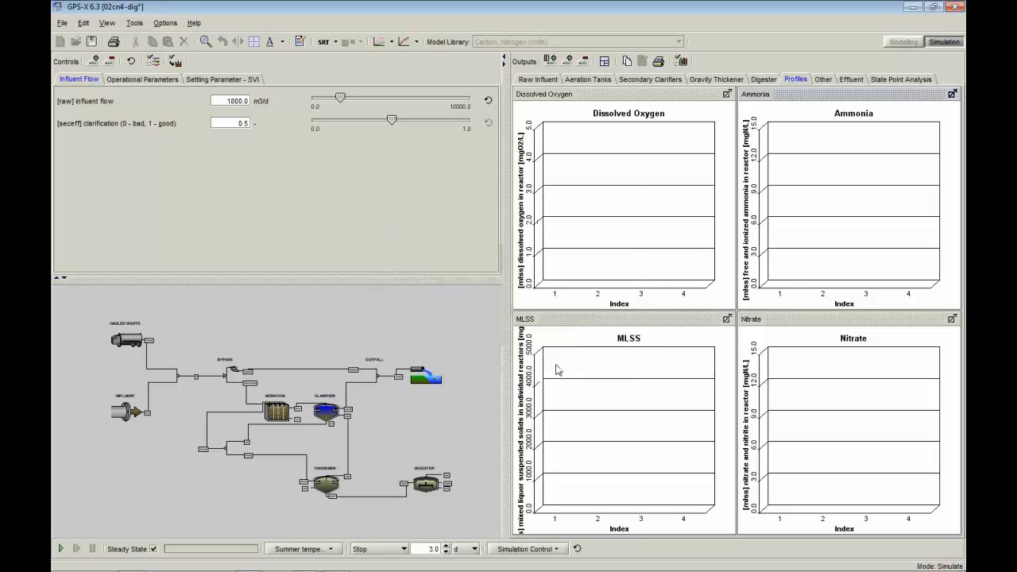
Run the steady-state simulation with the Summer temperature scenario, and switch back to the Default Scenario
left_click(62, 549)
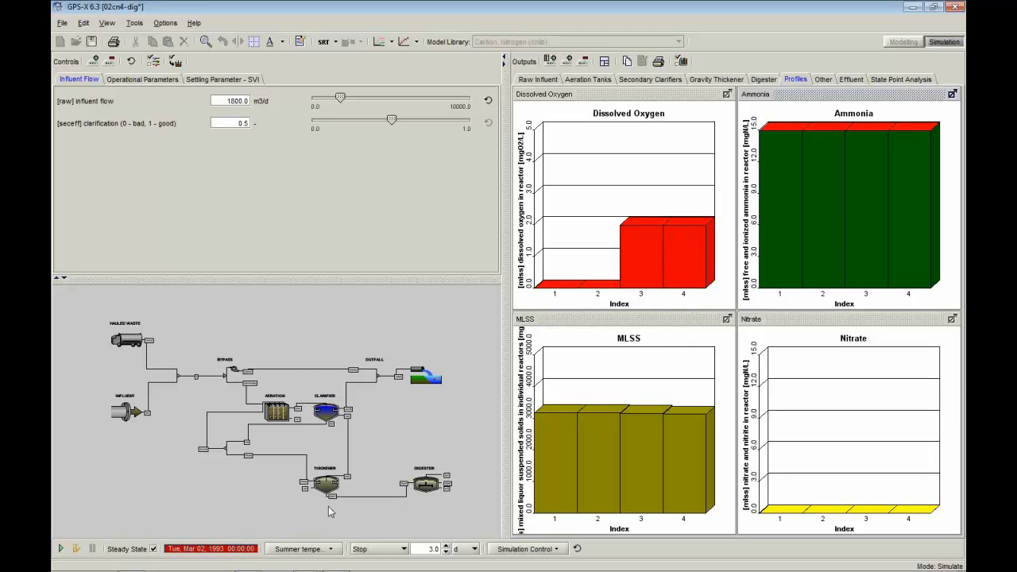
left_click(298, 550)
mouse_move(321, 447)
left_click(445, 445)
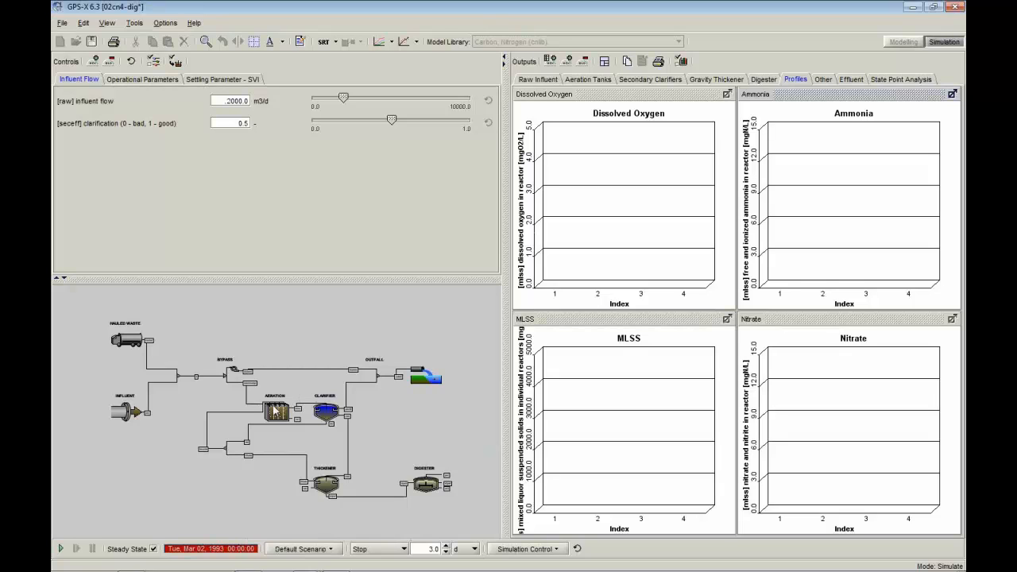
Check the raw influent's flow data under the Default Scenario, leaving the settings as they are
right_click(124, 409)
left_click(155, 453)
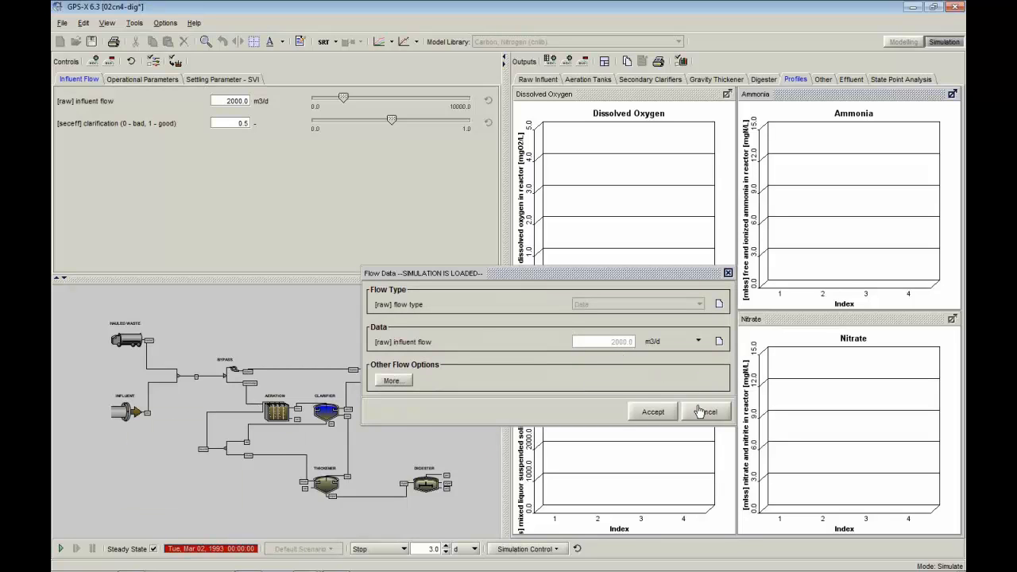
left_click(699, 411)
Select the Summer temperature scenario and inspect the raw influent's flow data under it
left_click(329, 548)
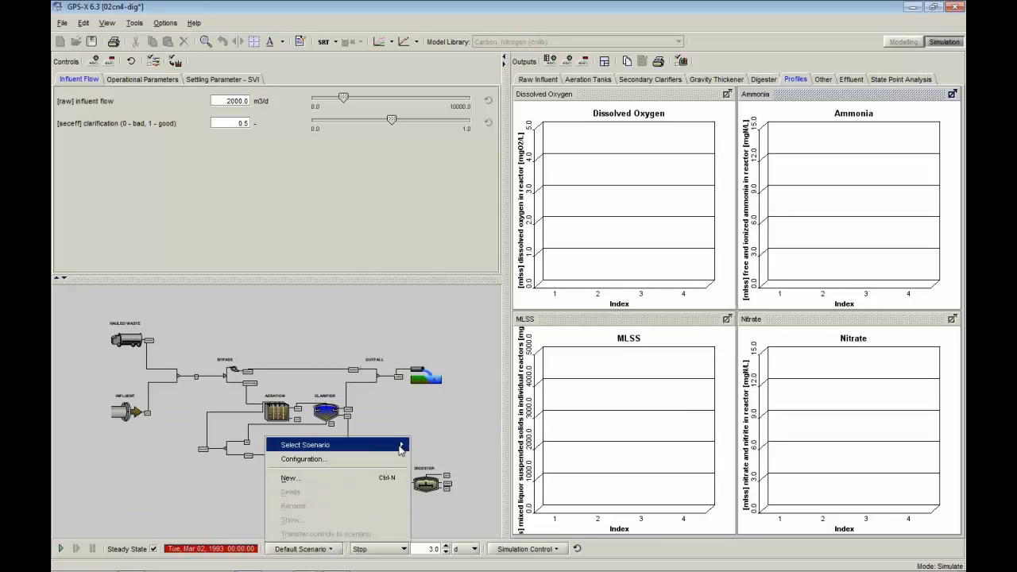
mouse_move(374, 445)
left_click(454, 459)
right_click(124, 408)
mouse_move(198, 449)
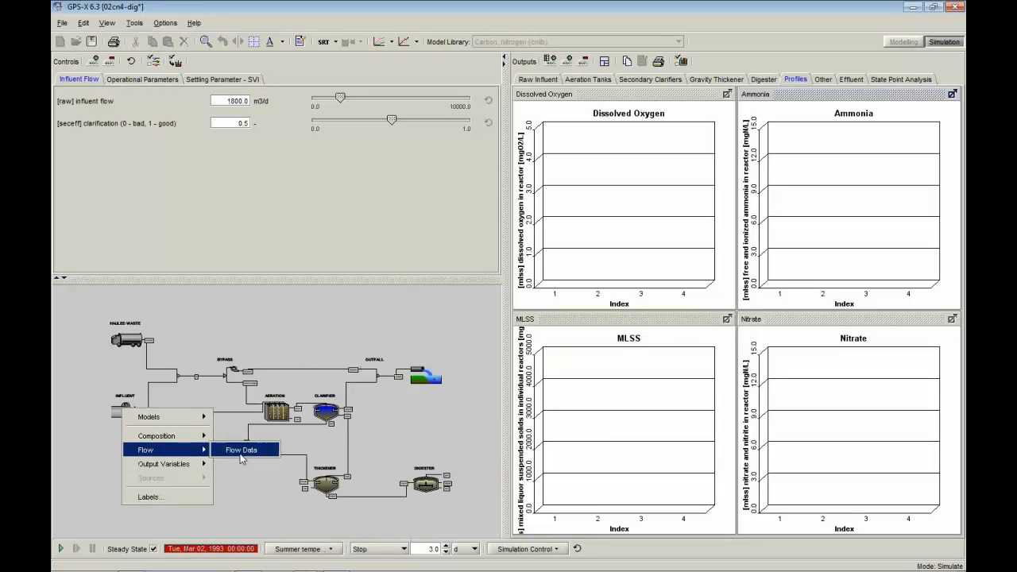
left_click(242, 451)
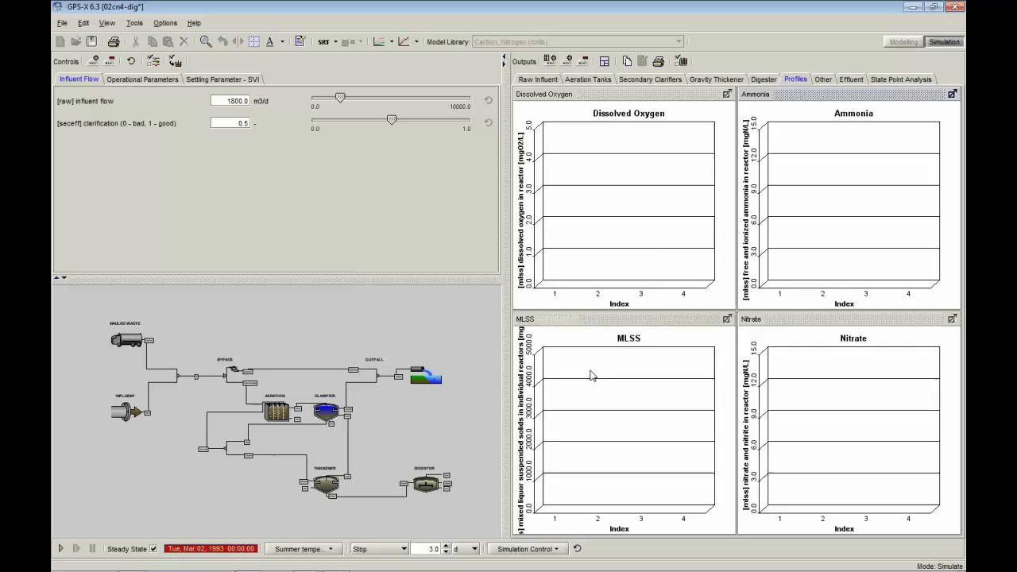
Switch back to the Default Scenario and run the steady-state simulation
left_click(302, 548)
mouse_move(317, 442)
left_click(445, 443)
left_click(61, 548)
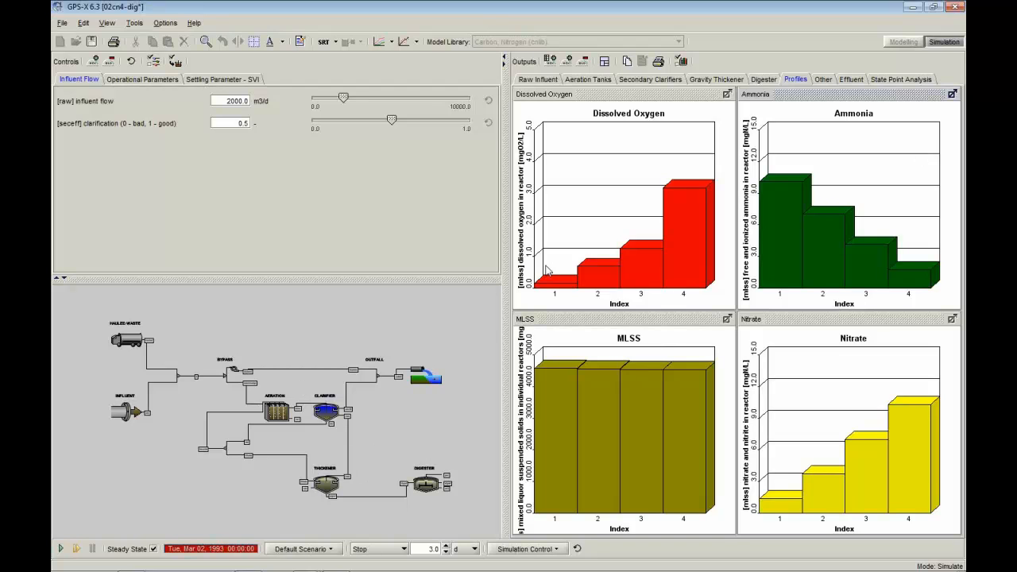
Switch to the Using Scenarios presentation in PowerPoint, start the slide show at "Creating a Scenario", and advance to "Rules for Scenarios"
mouse_move(408, 569)
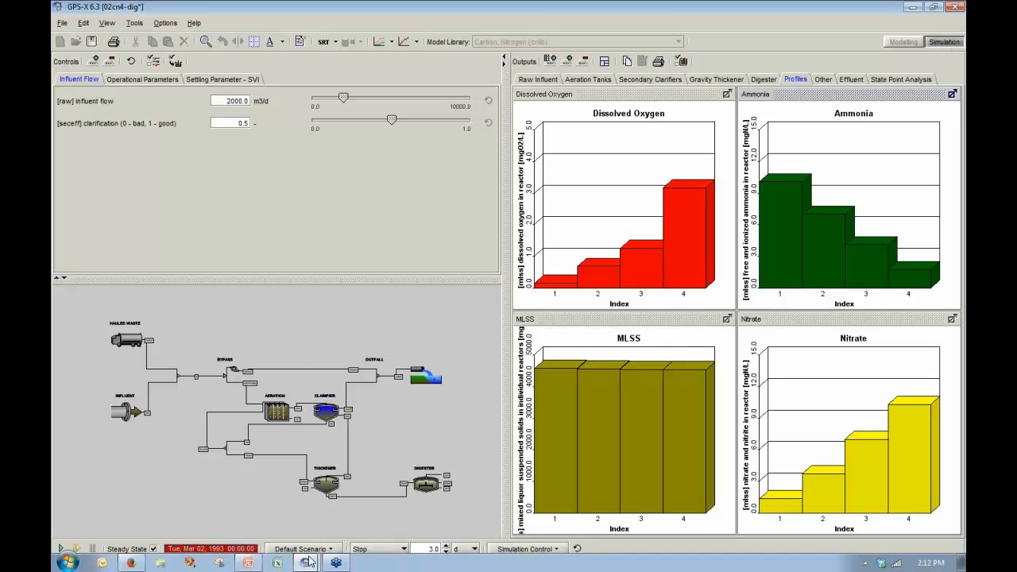
left_click(241, 568)
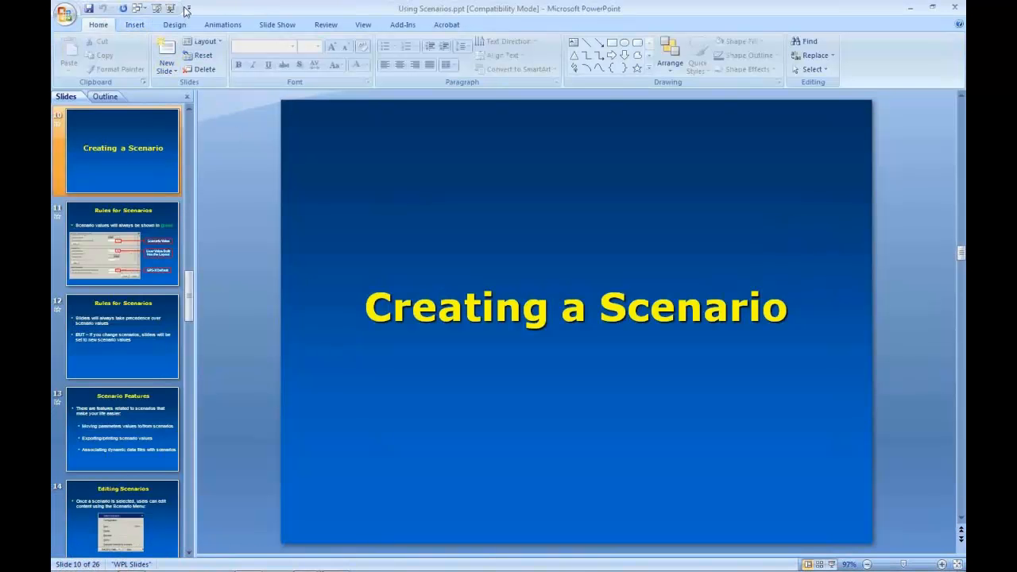
left_click(170, 8)
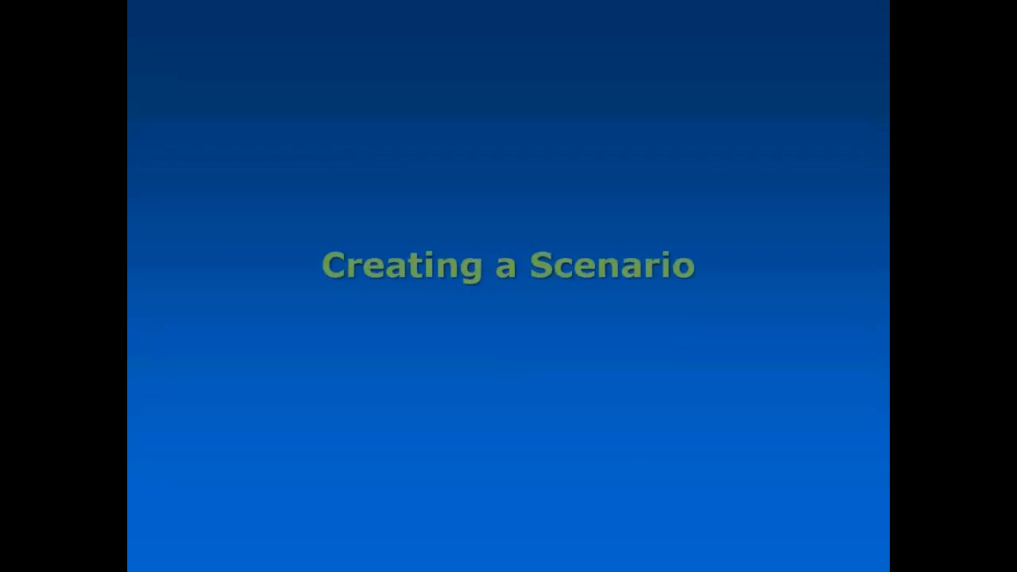
key("space")
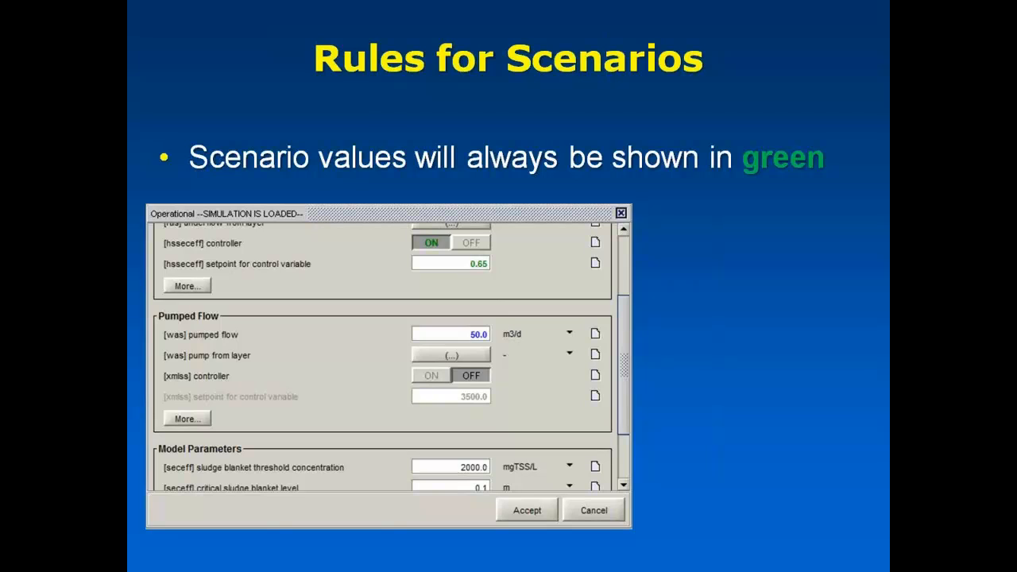